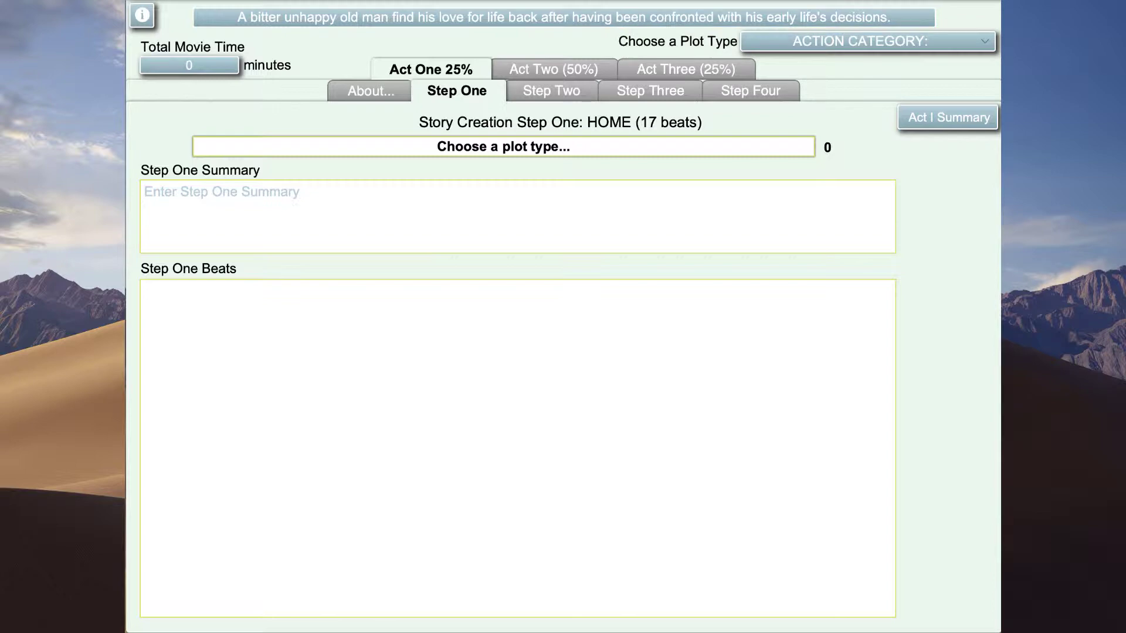
- Set the story's plot type to Character/Internal Transformation
left_click(932, 42)
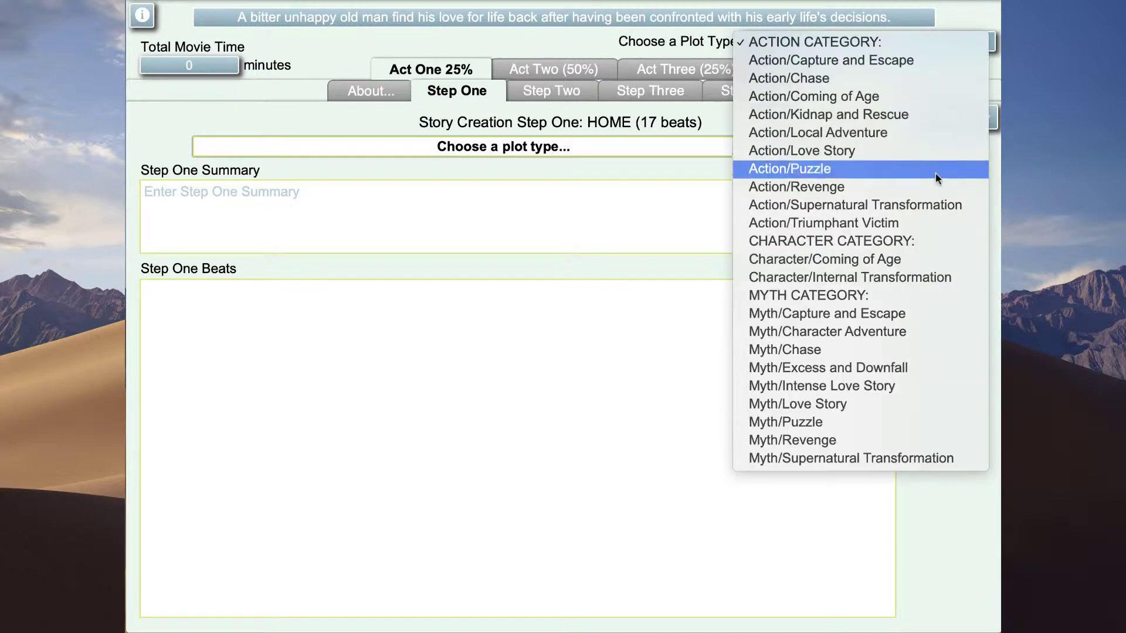
left_click(936, 276)
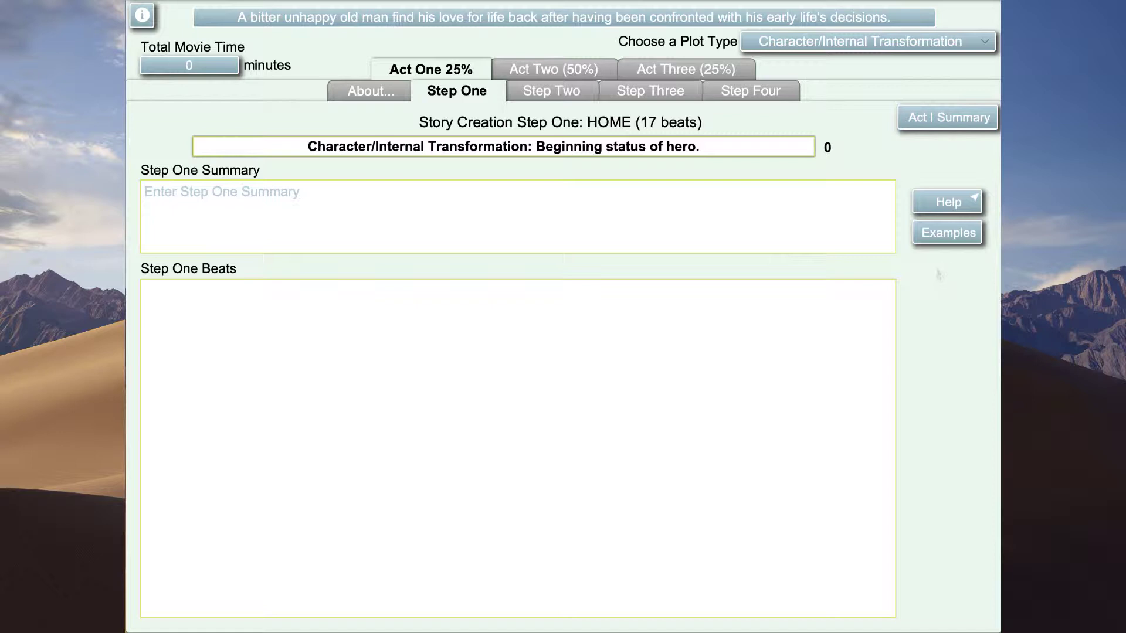
- Try the Myth/Capture and Escape and Myth/Character Adventure plot types before returning to Character/Internal Transformation
left_click(951, 45)
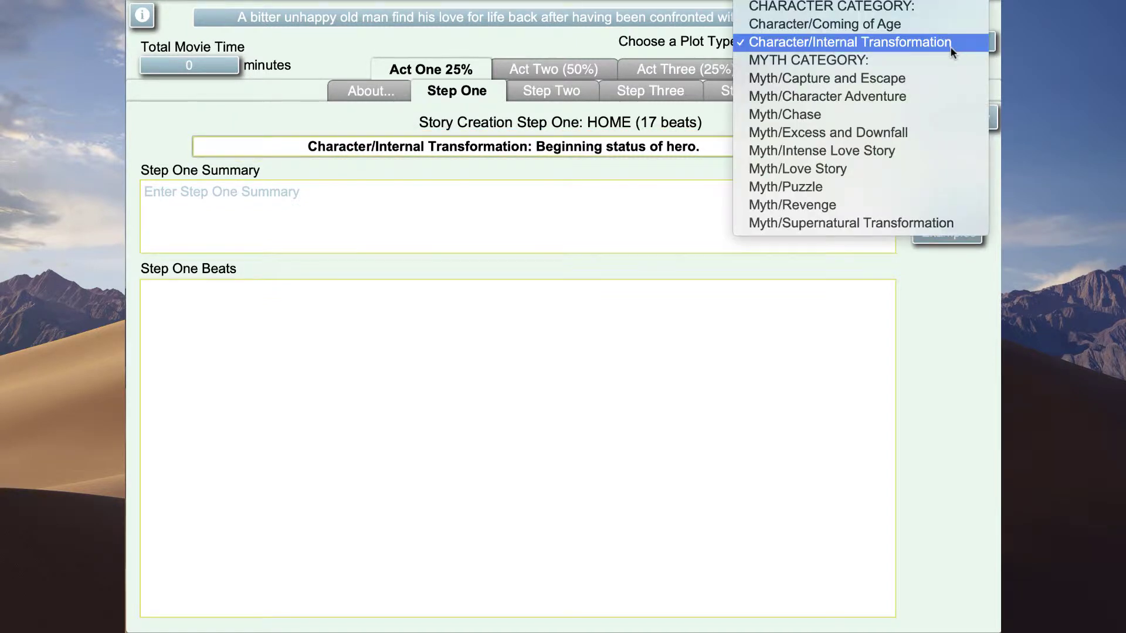
left_click(929, 86)
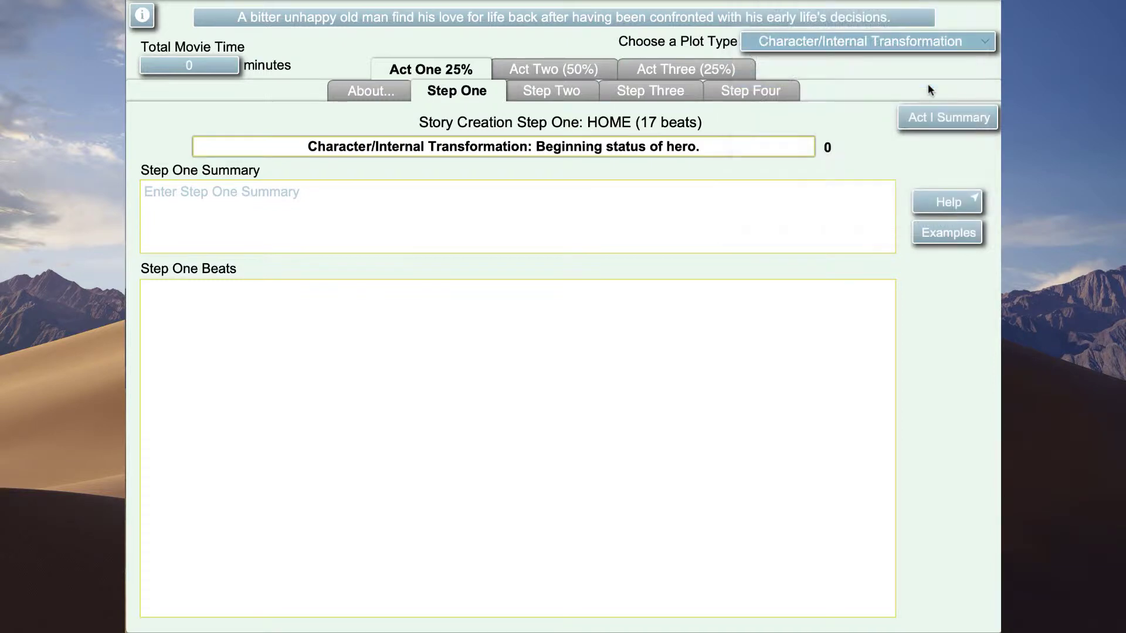
left_click(928, 44)
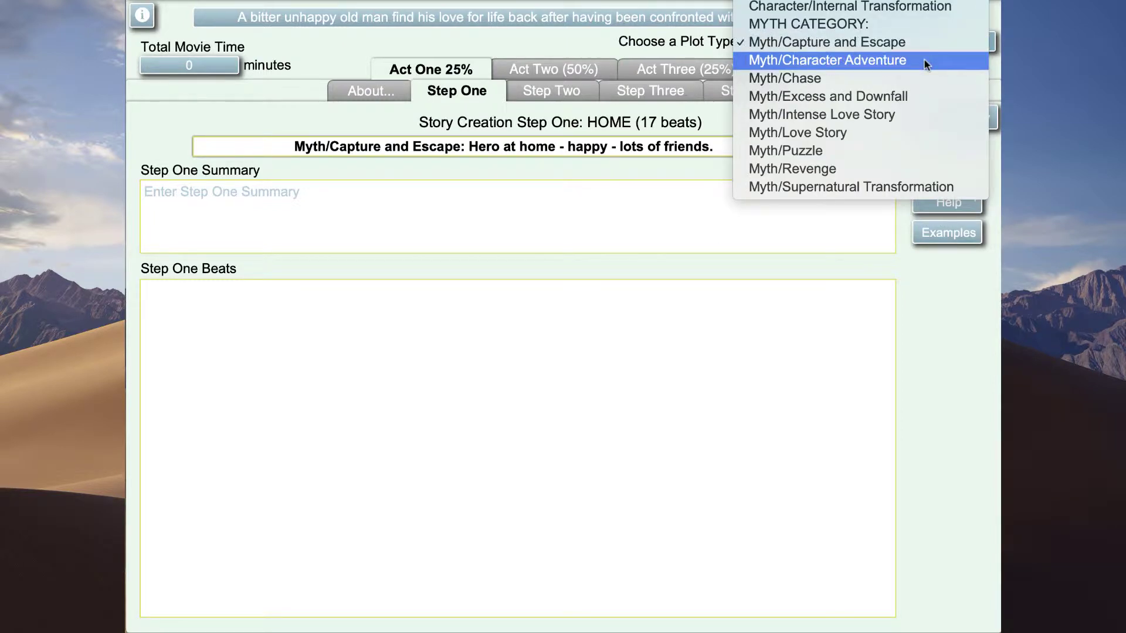
left_click(925, 61)
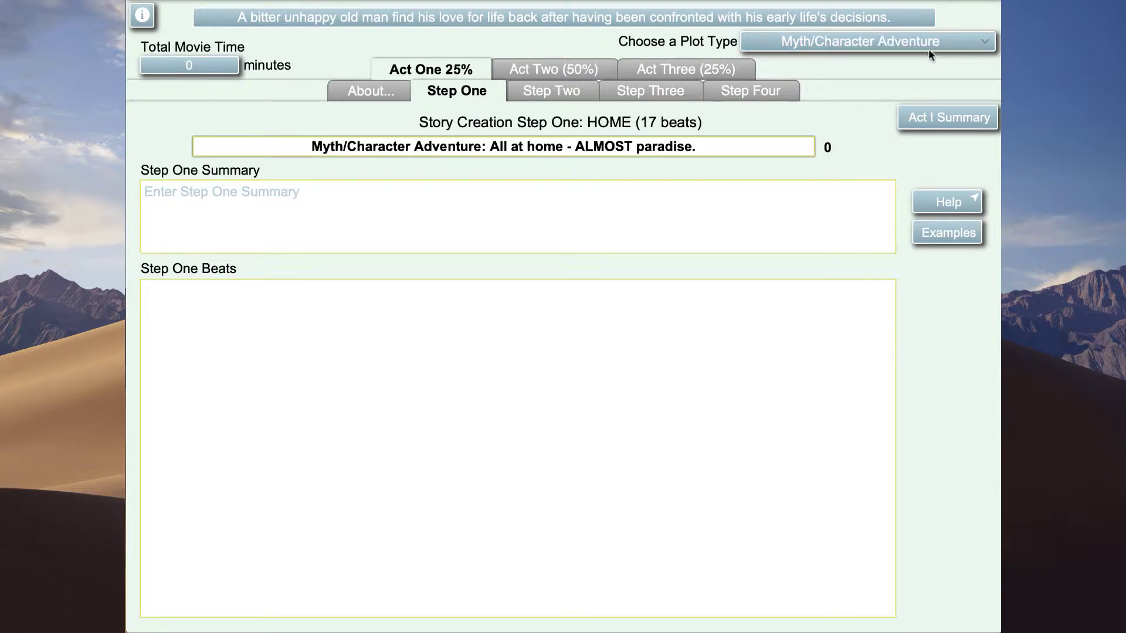
left_click(931, 46)
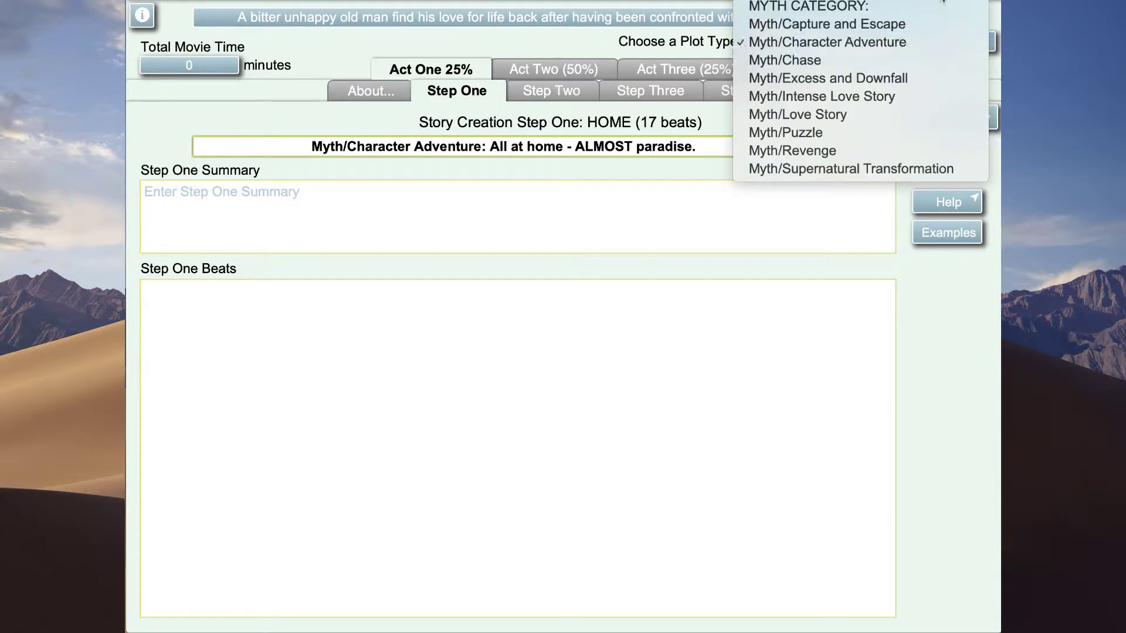
left_click(944, 2)
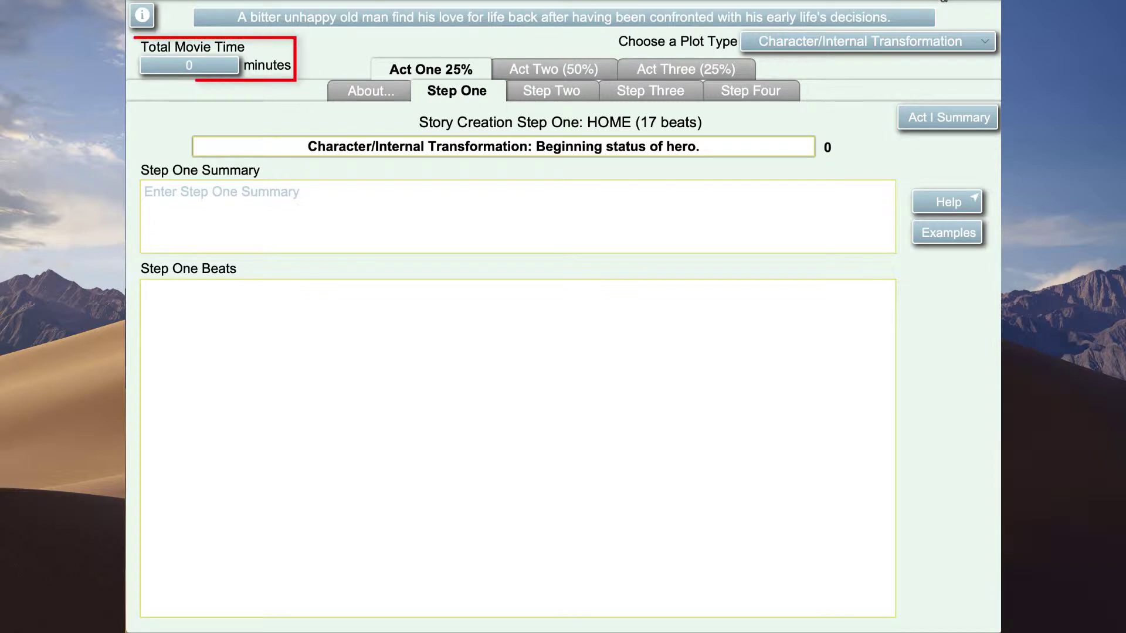
- Set the total movie time to 120 minutes and check the minutes/pages allotted to Steps Two, Three and Four
left_click(197, 68)
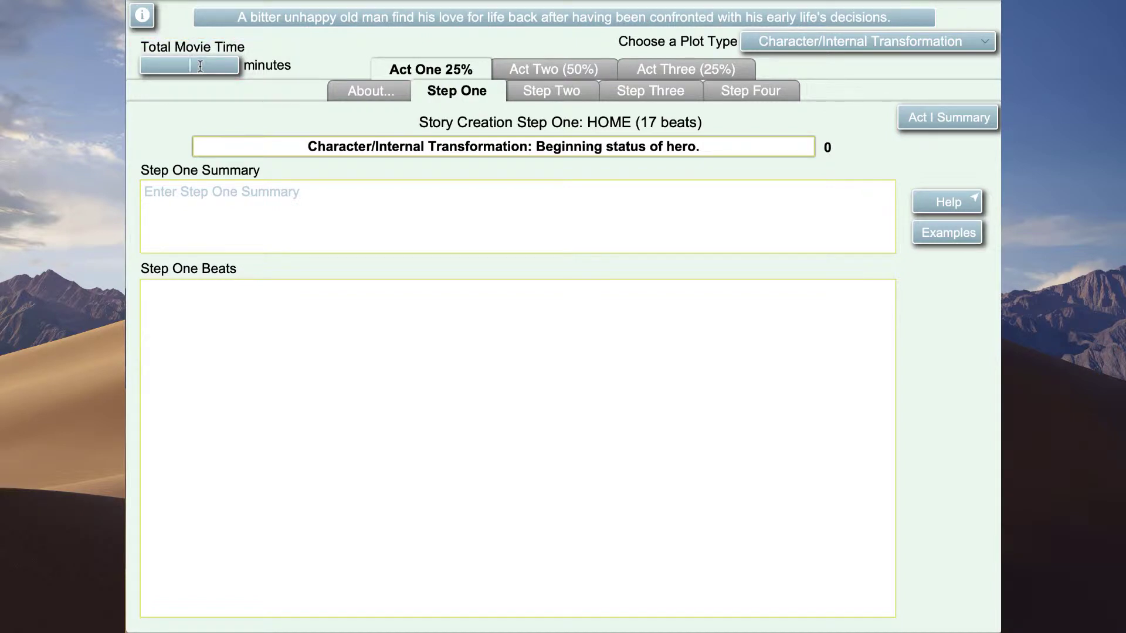
type("120")
key("Return")
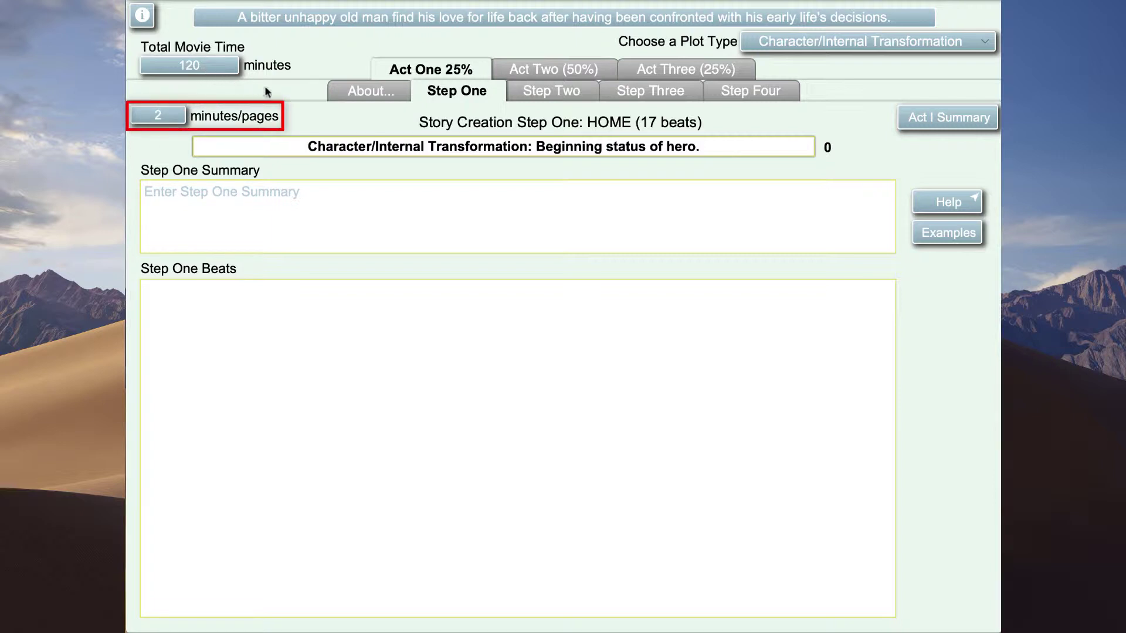
left_click(565, 93)
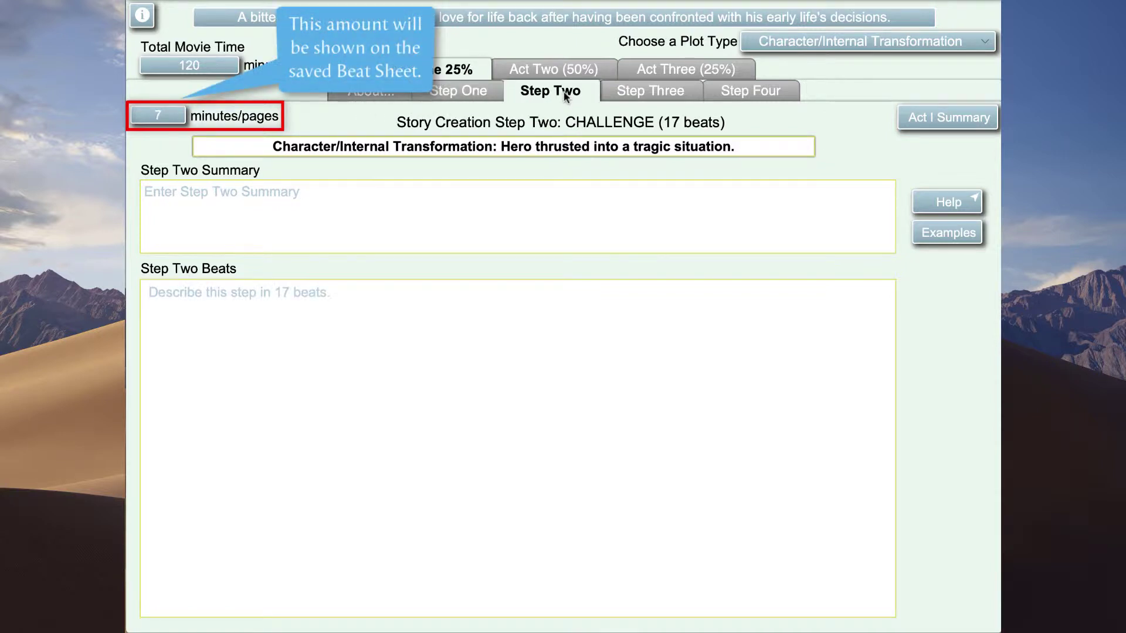
left_click(638, 93)
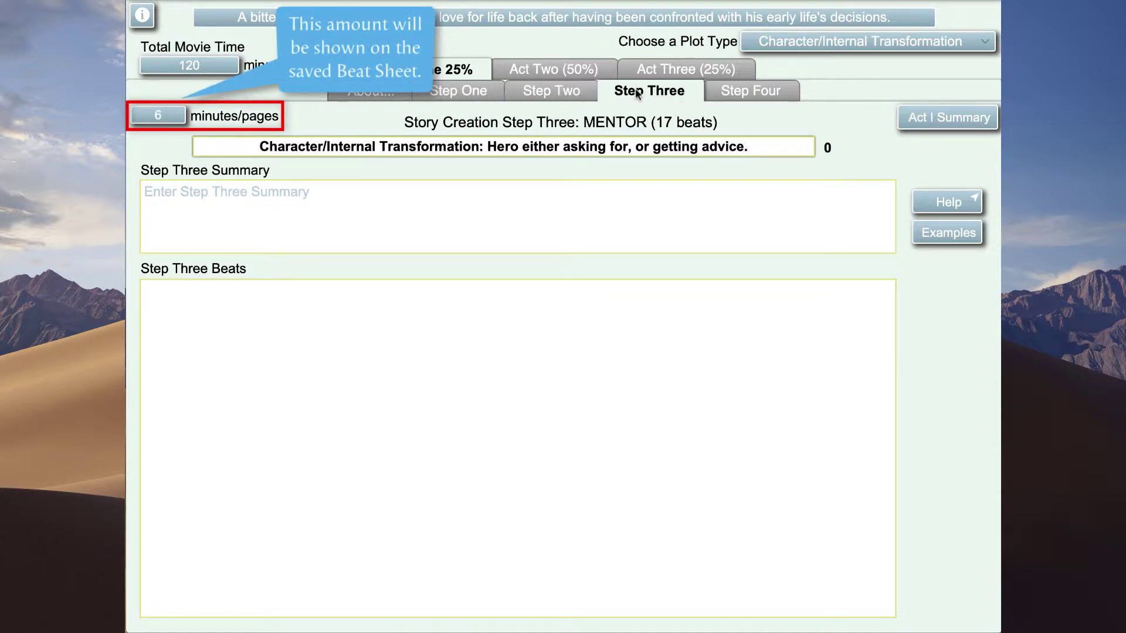
left_click(740, 94)
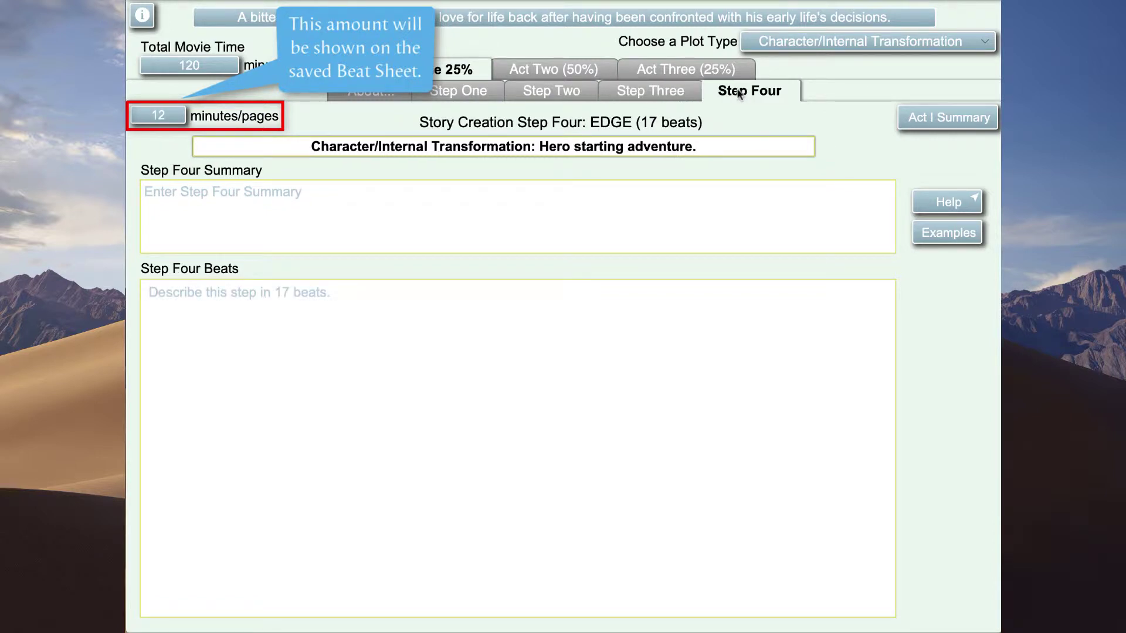
- Reset the total movie time to 0 minutes
left_click_drag(228, 61, 138, 61)
key("BackSpace")
type("0")
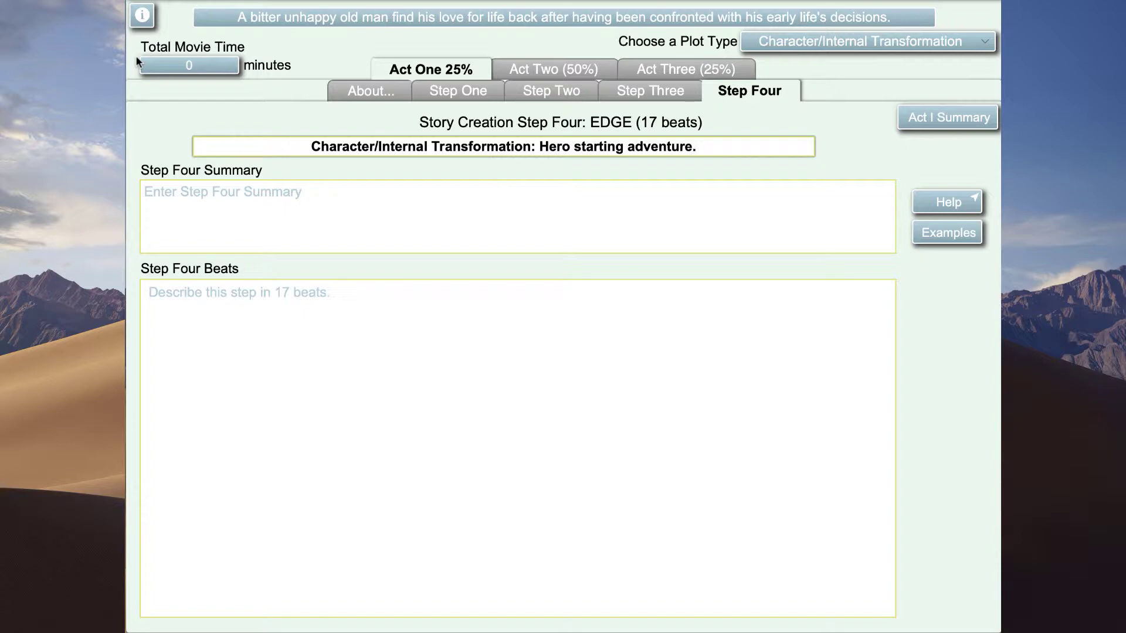
- Write the Act One Summary, running from the business at the counting house to the interview with Marley's ghost
left_click(380, 89)
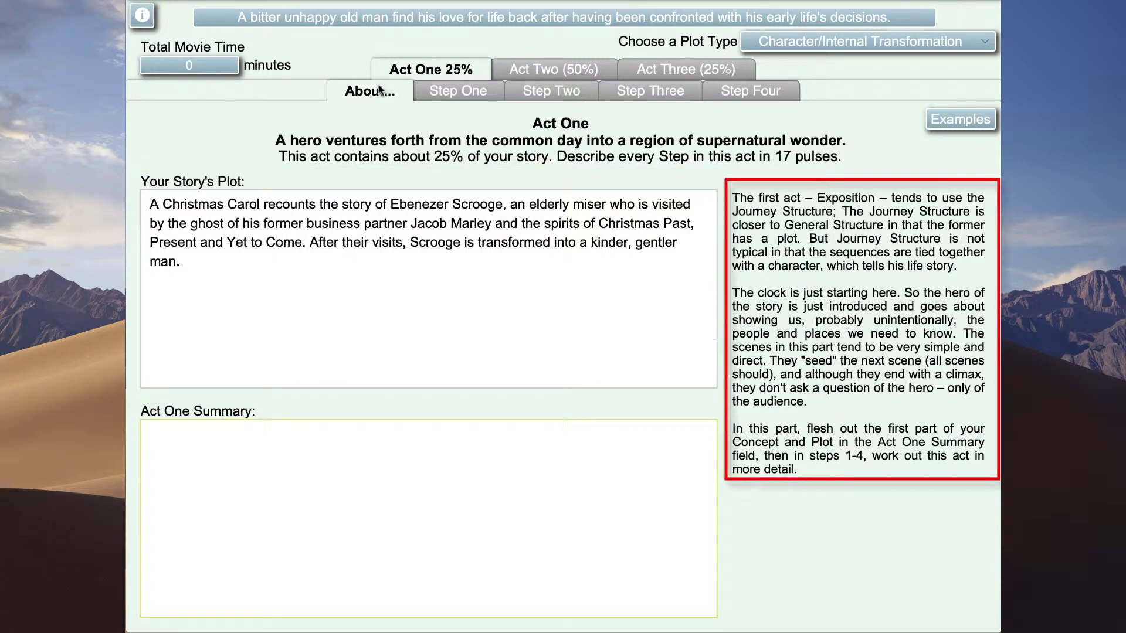
left_click(183, 439)
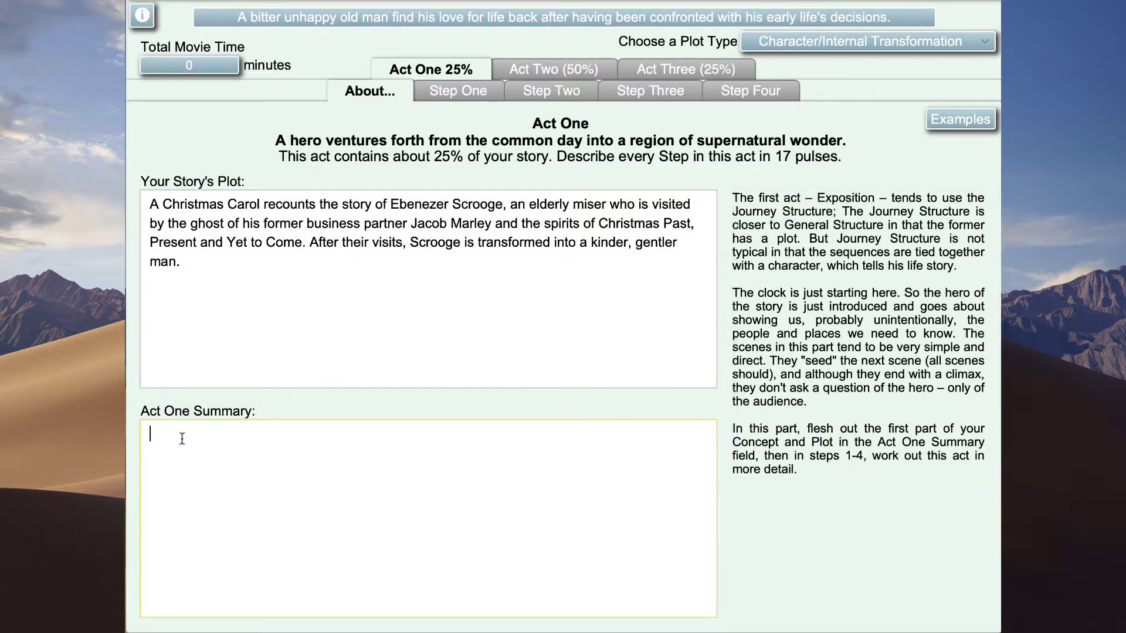
type("The business at the counting house, Scrooge's travel to his home, the doorknocker incident, his searching his rooms, and finally the interview he has with Marley's ghost.")
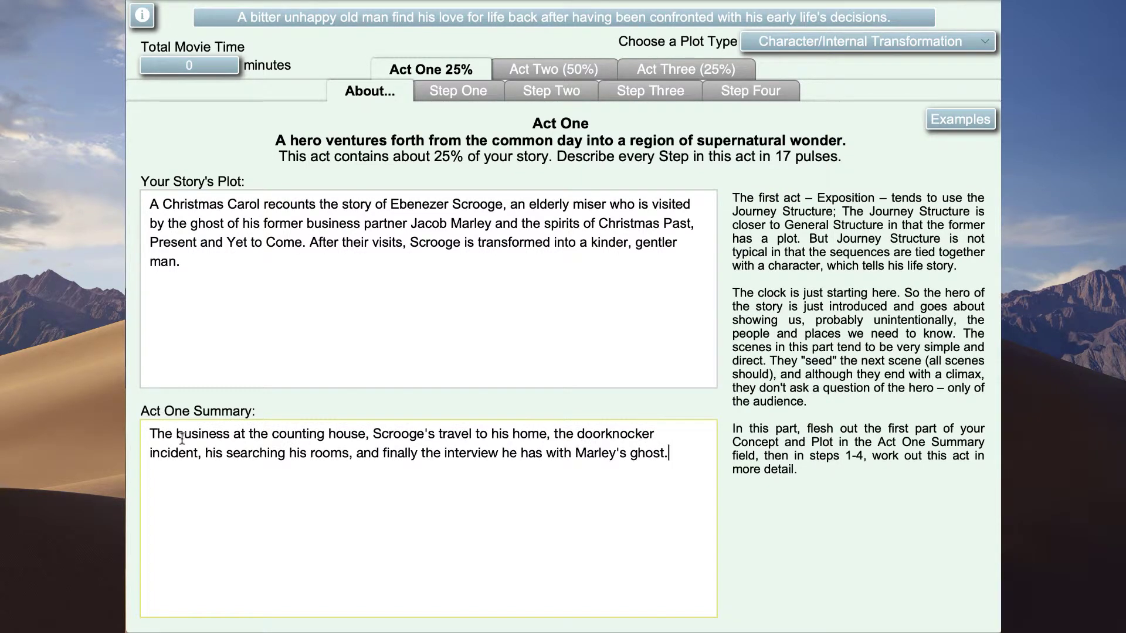
- Review the help and examples for Story Creation Step One, including the help in its own window, and dismiss it
left_click(485, 94)
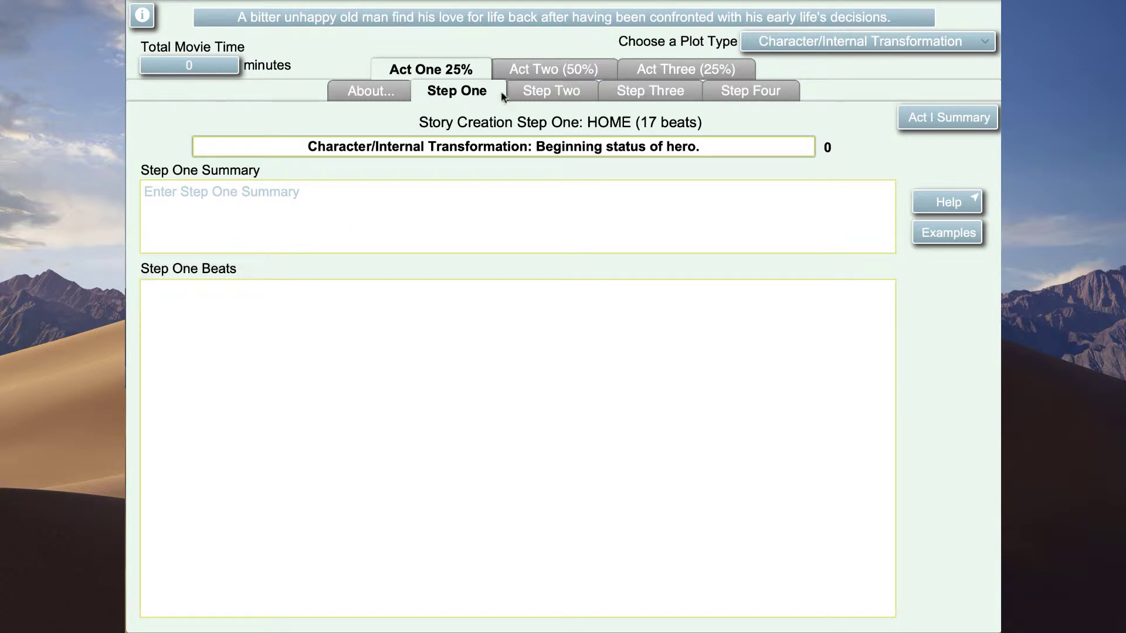
left_click(942, 205)
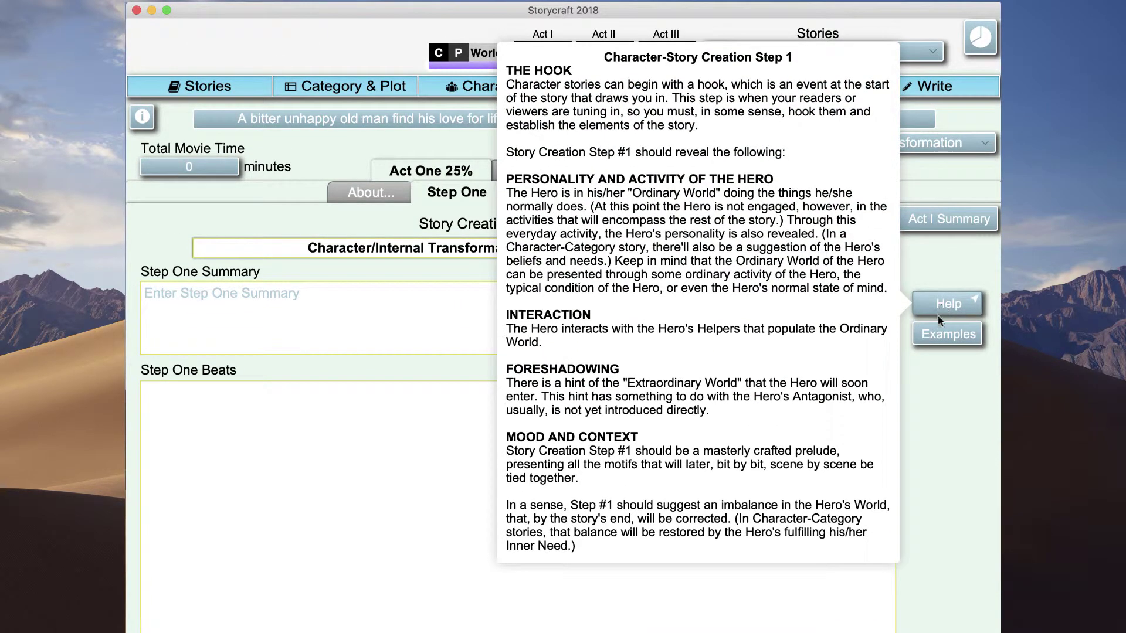
left_click(935, 335)
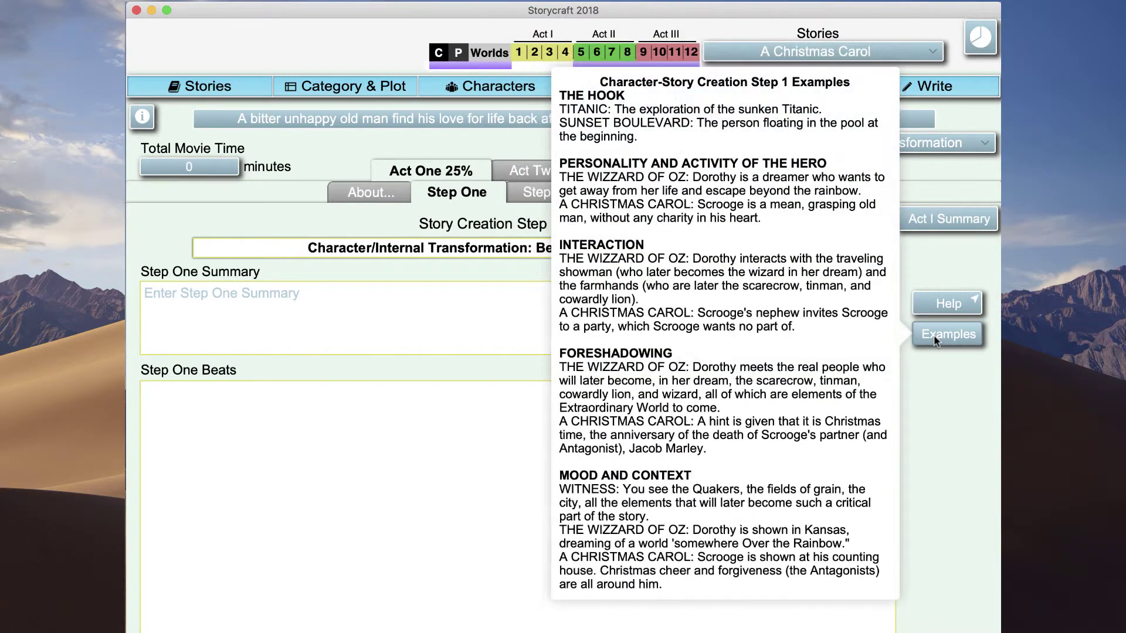
left_click(975, 304)
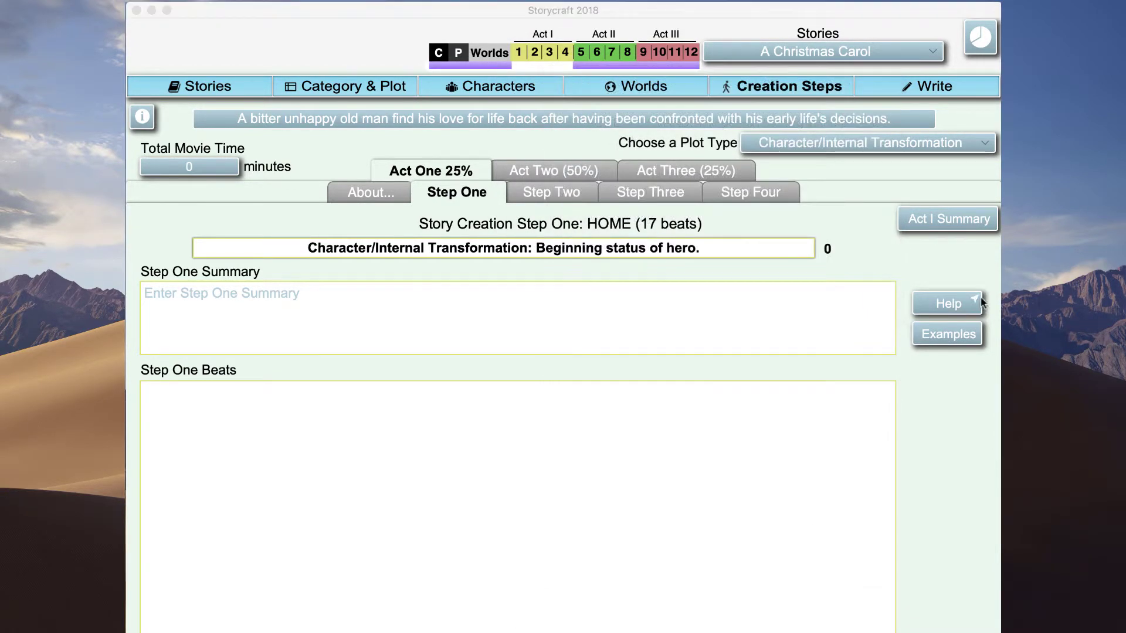
left_click_drag(540, 118, 444, 93)
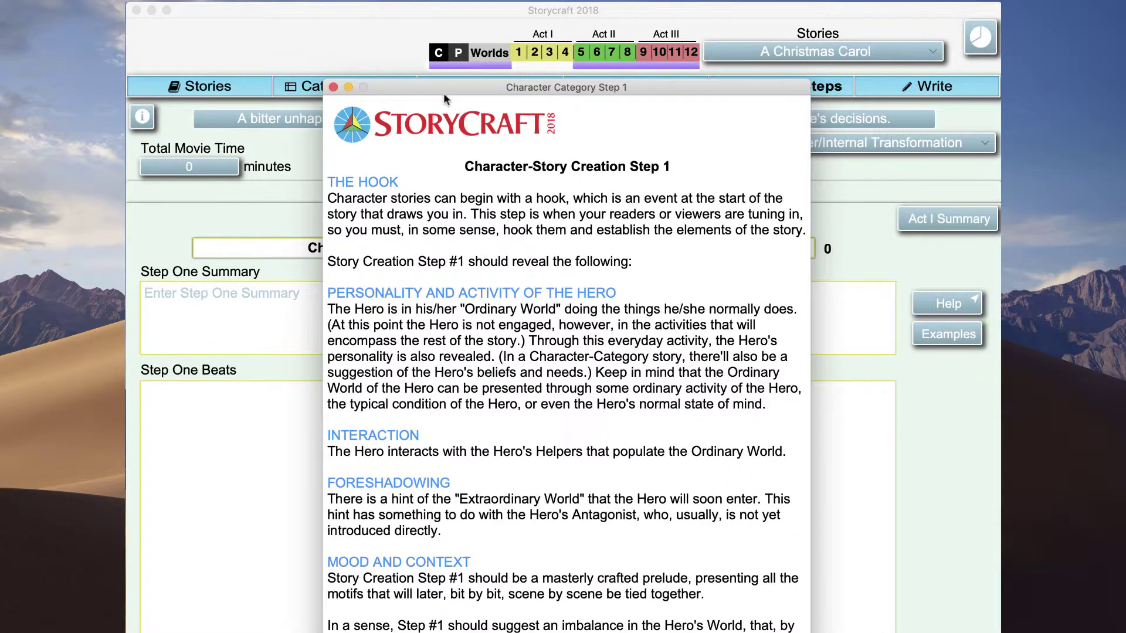
left_click(347, 86)
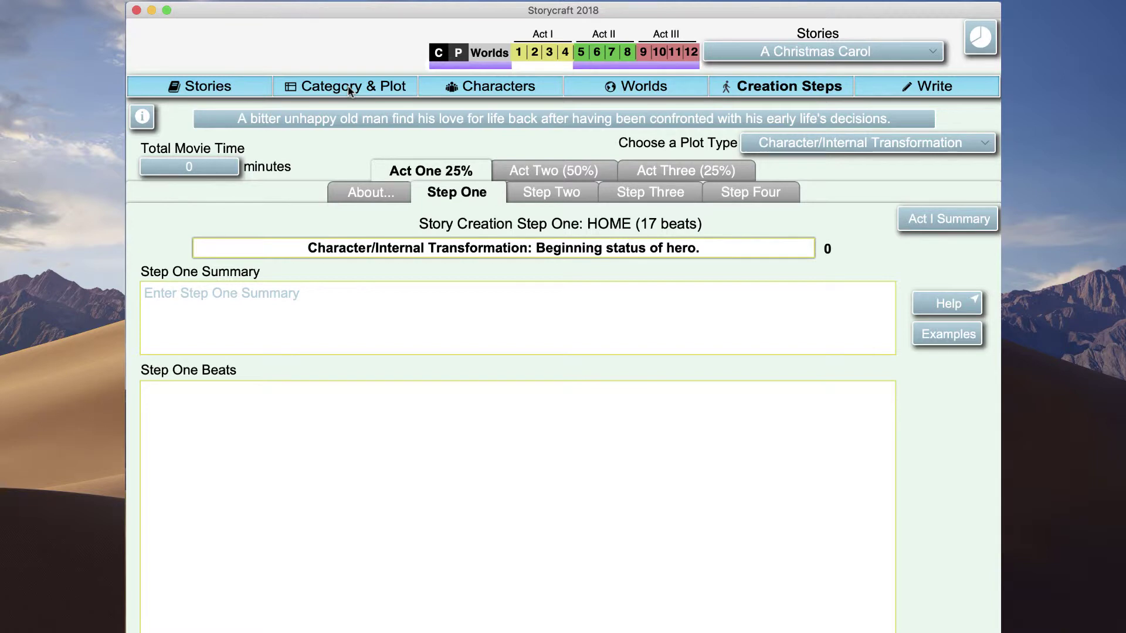
- Fill in the Step One Summary with Scrooge at his counting house, his nephew's party invitation and the anniversary of Jacob Marley's death
left_click(165, 301)
key("super+v")
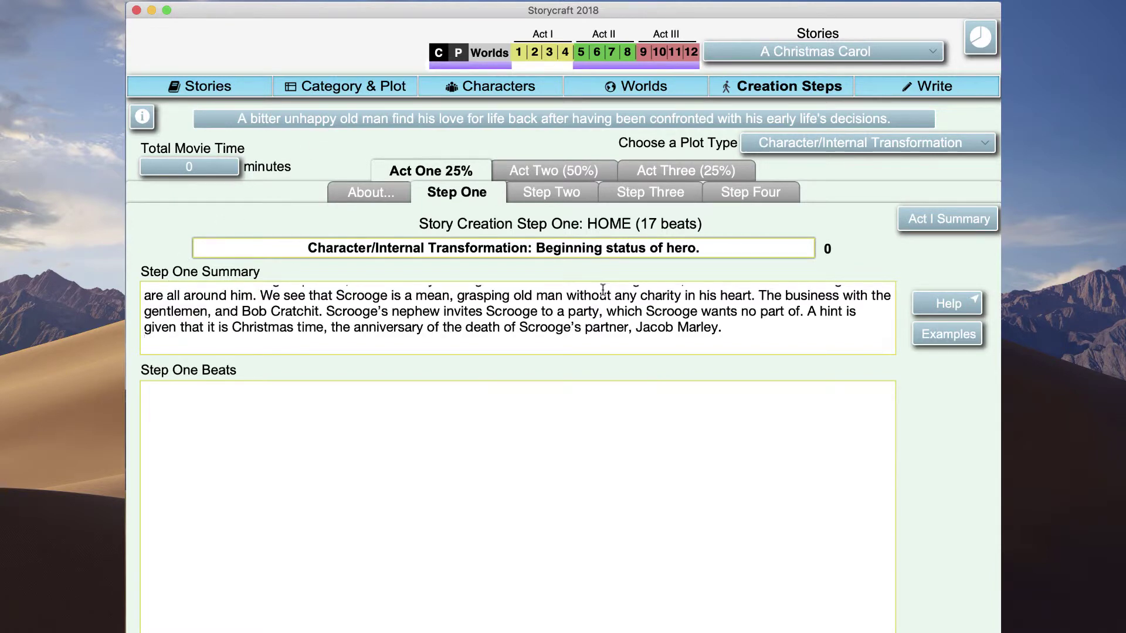
type("Scrooge is shown at his counting house, Christmas cheer and forgiveness are all around him. We see that Scrooge is a mean, grasping old man without any charity in his heart. The business with the gentlemen, and Bob Cratchit. Scrooge’s nephew invites Scrooge to a party, which Scrooge wants no part of. A hint is given that it is Christmas time, the anniversary of the death of Scrooge’s partner, Jacob Marley.")
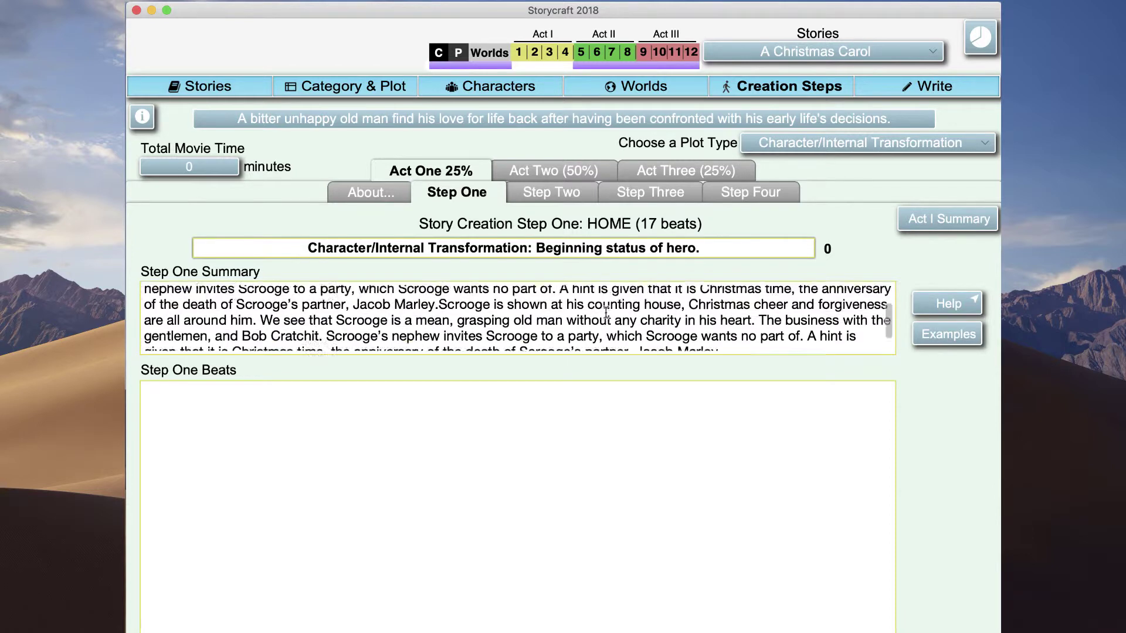
scroll(606, 312, "up", 3)
- Look through the overview pages of Act One, Act Three and Act Two, ending back at Act One
left_click(360, 195)
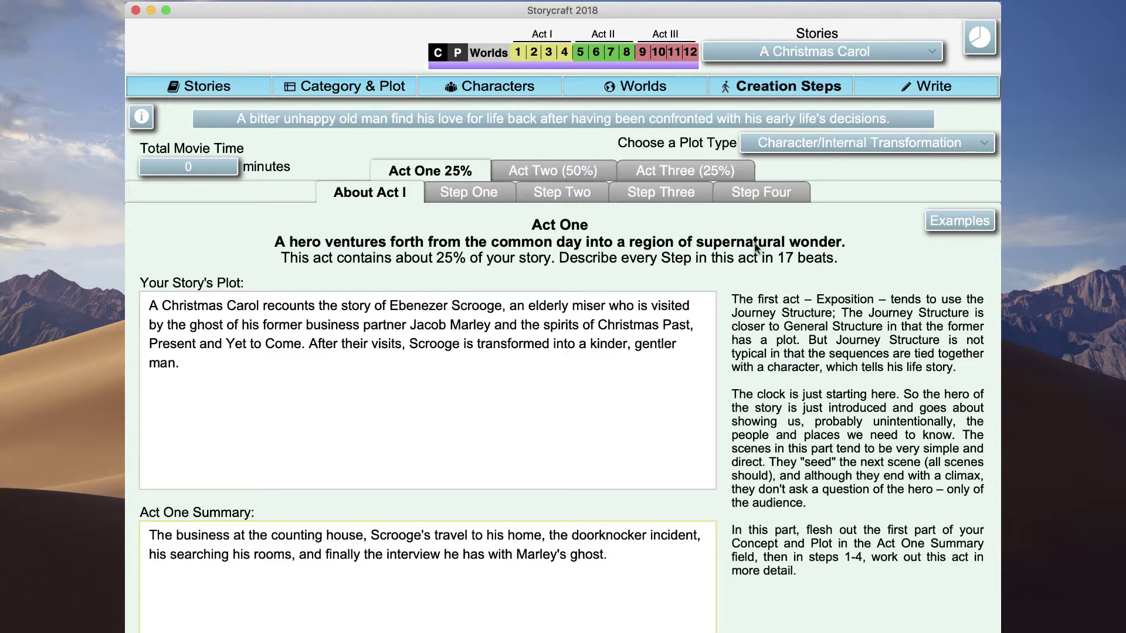
left_click(724, 169)
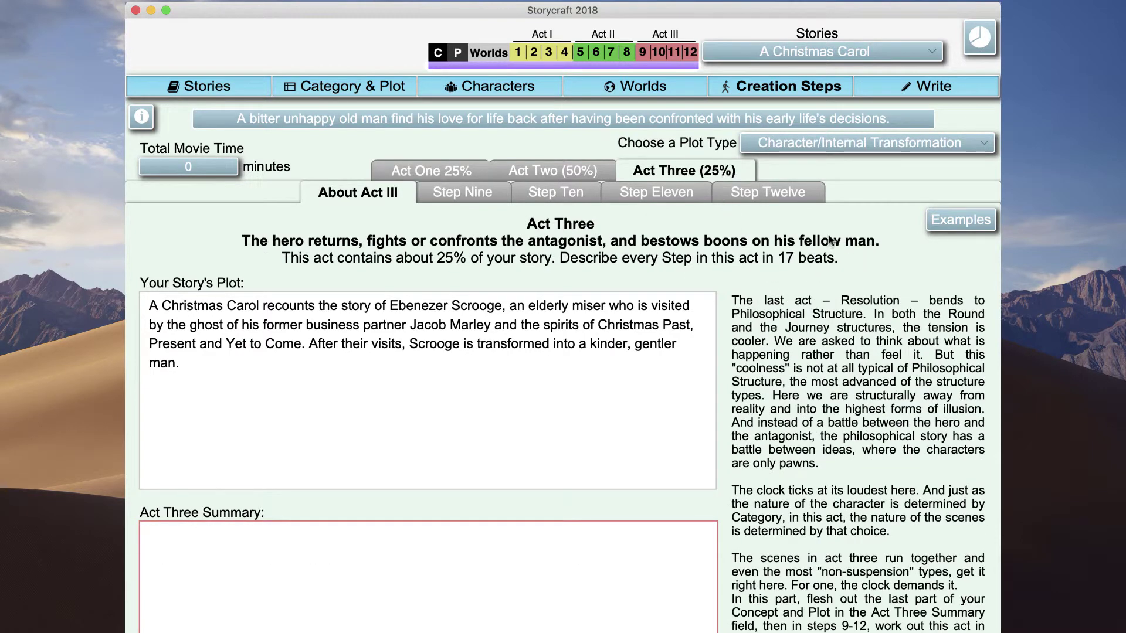
left_click(575, 171)
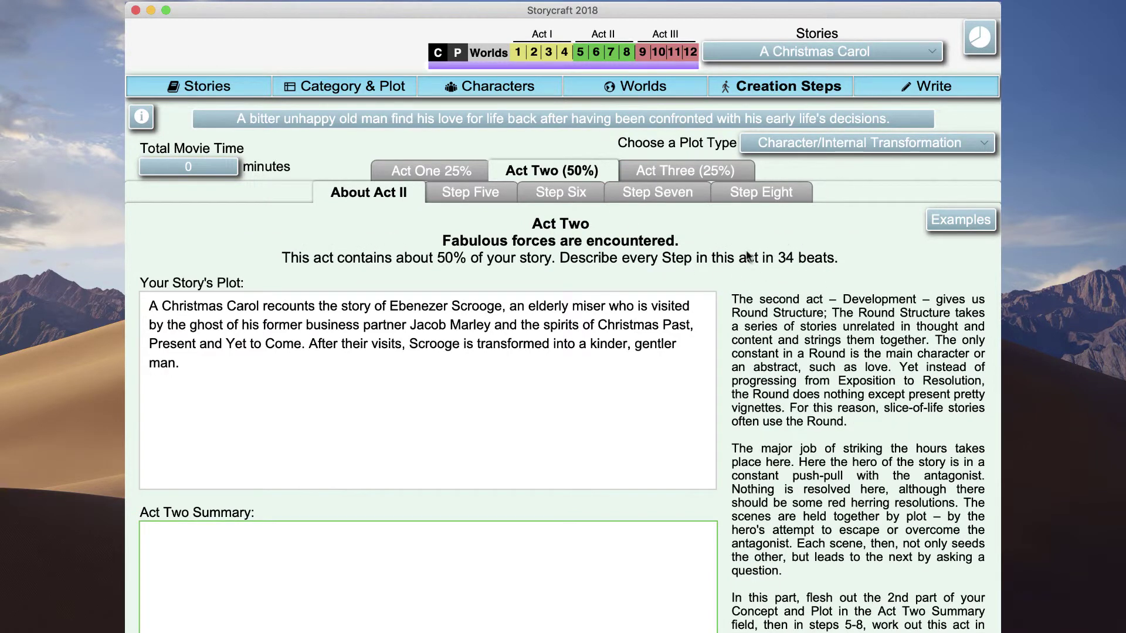
left_click(463, 170)
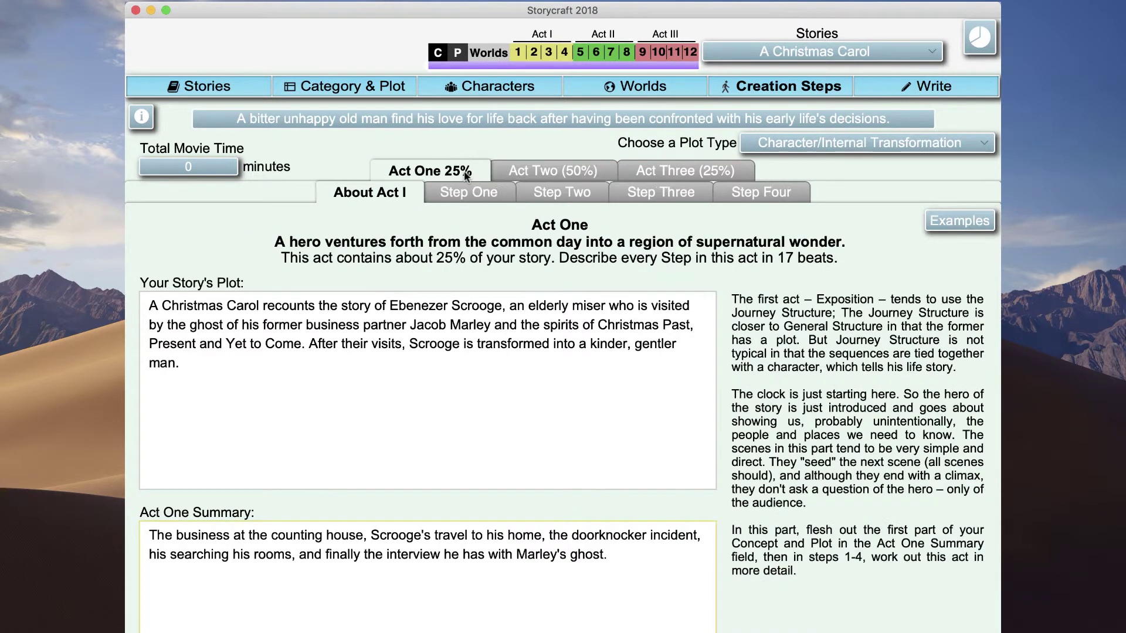
- Enter the first four Step One beats, from "It is mentioned that Marley is dead." to Fred and Scrooge's argument about Christmas
left_click(459, 195)
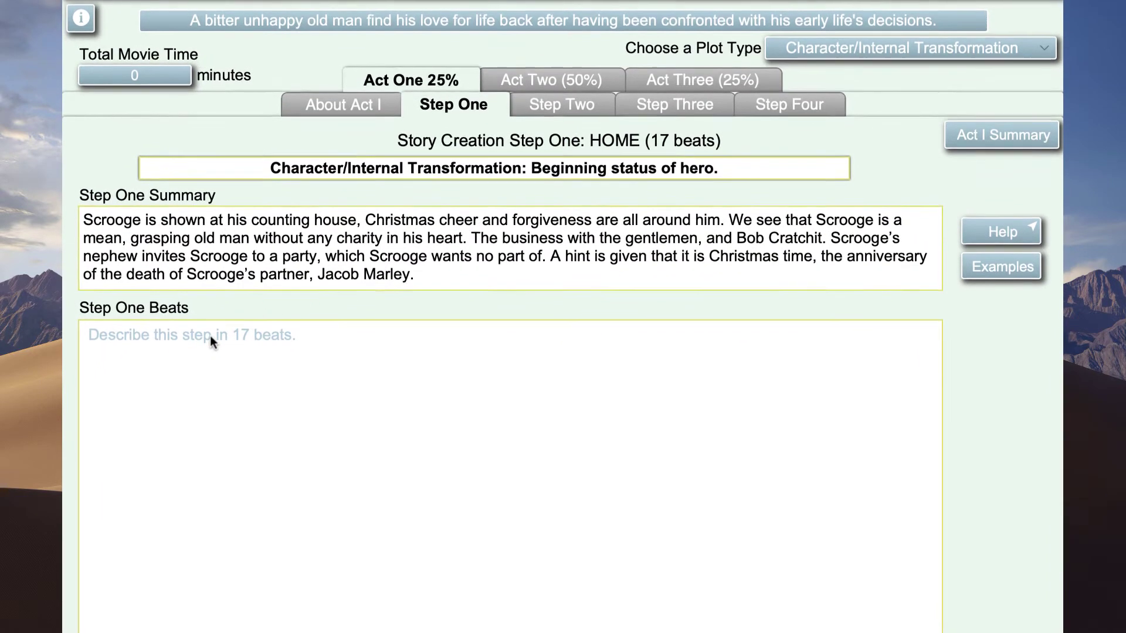
scroll(210, 336, "down", 3)
type("It is mentioned that Marley is dead.")
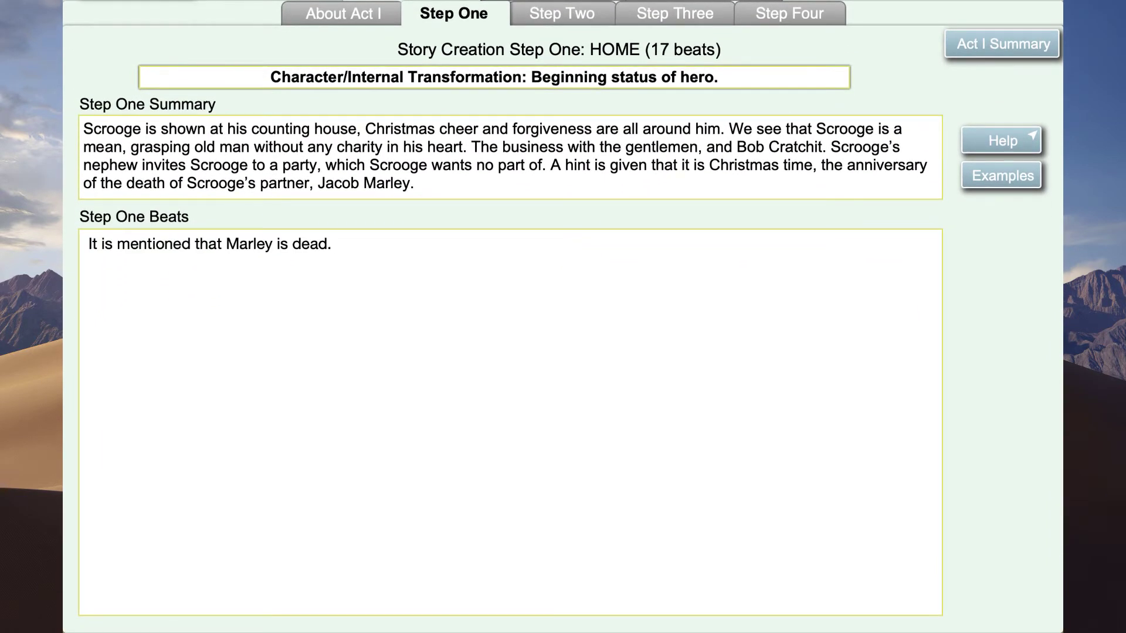
key("Return")
type("Description of Scrooge's cold, bitter and greedy character.")
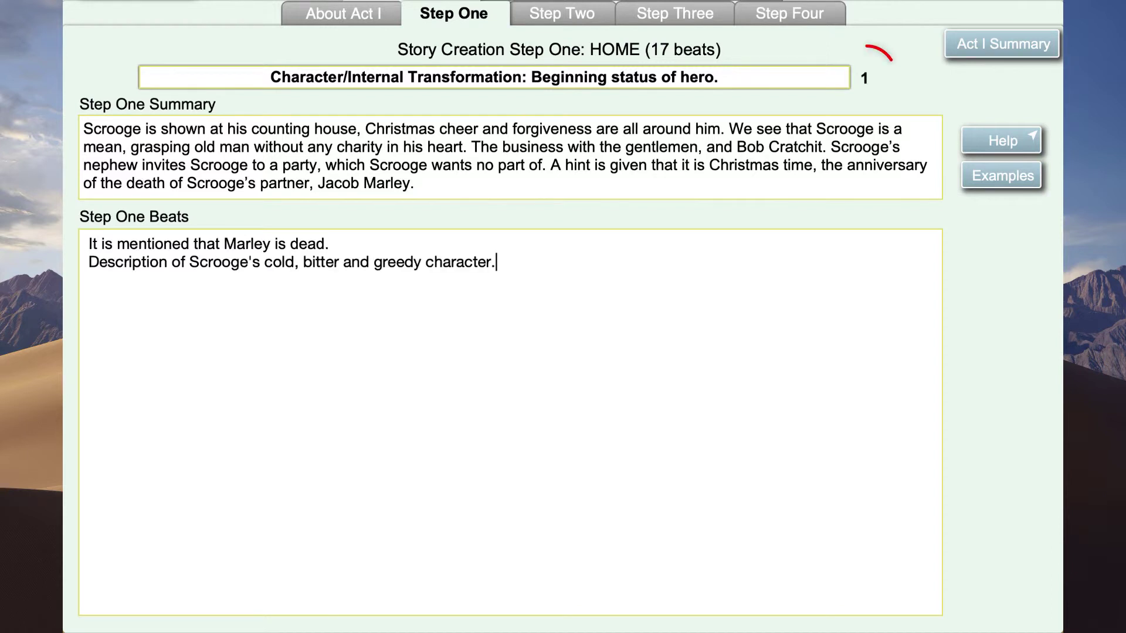
key("Return")
type("Description of Scrooge's cold counting house. His nephew, Fred, enters. He and Scrooge argument about the logic of Christmas.")
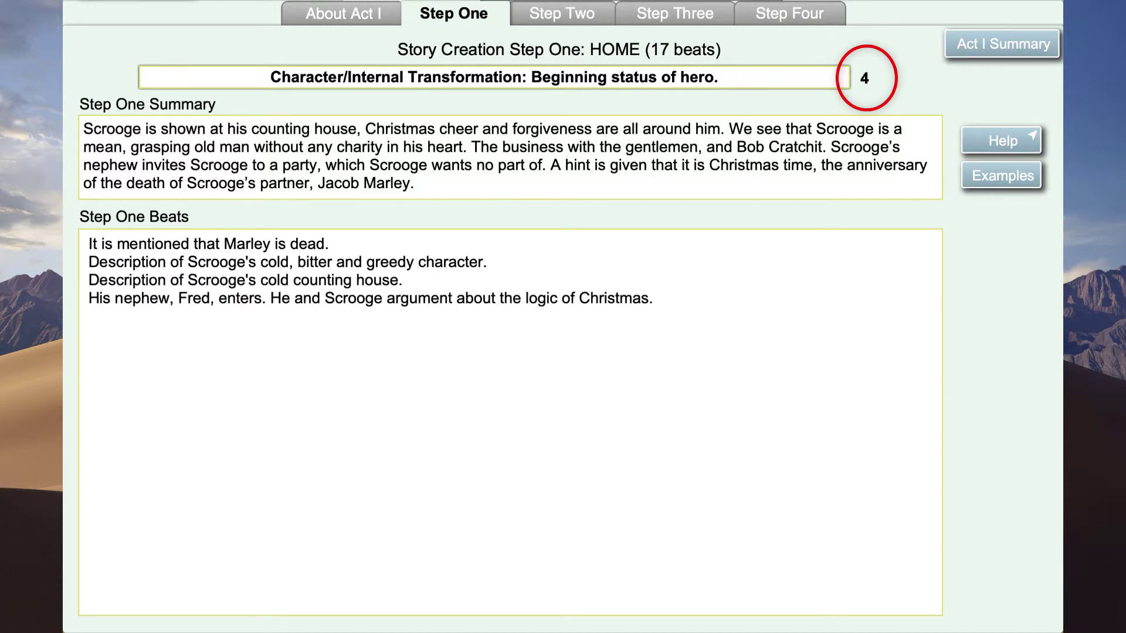
- Add four beats: Bob applauding Fred's speech, Fred's party invitation, Fred's good wishes to Bob, and the gentlemen asking for charity money
key("Return")
type("Bob, the clerk, applauds Fred's speech after which Scrooge threatens to fire him.")
key("Return")
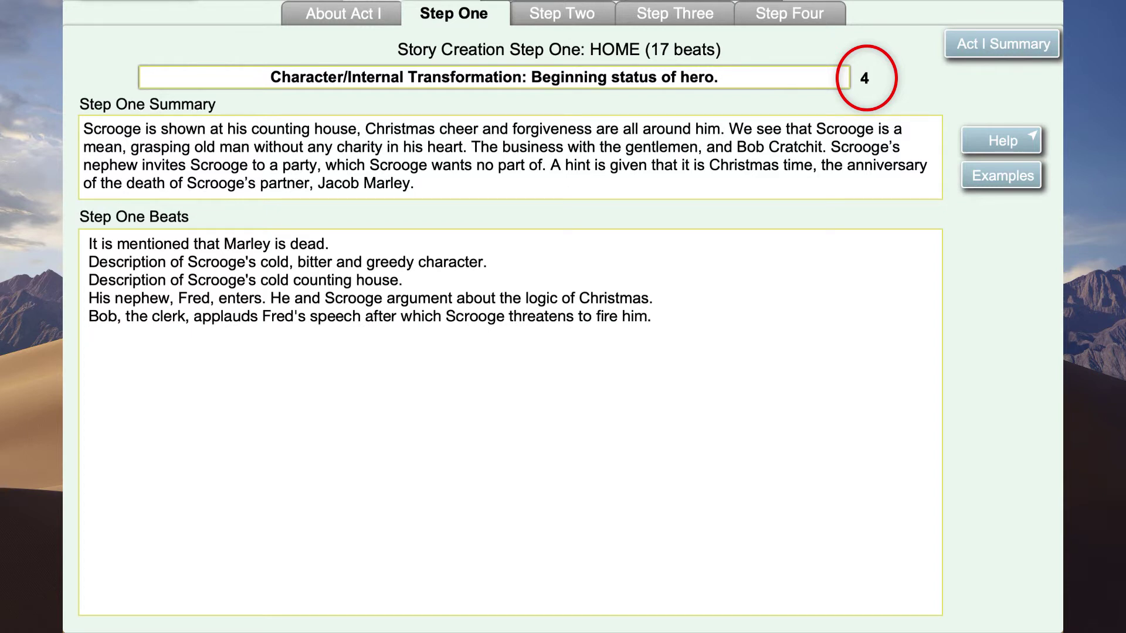
type("Fred Invites Scrooge to a Christmas party, which Scrooge wants no part of.")
key("super+v")
key("Return")
key("super+v")
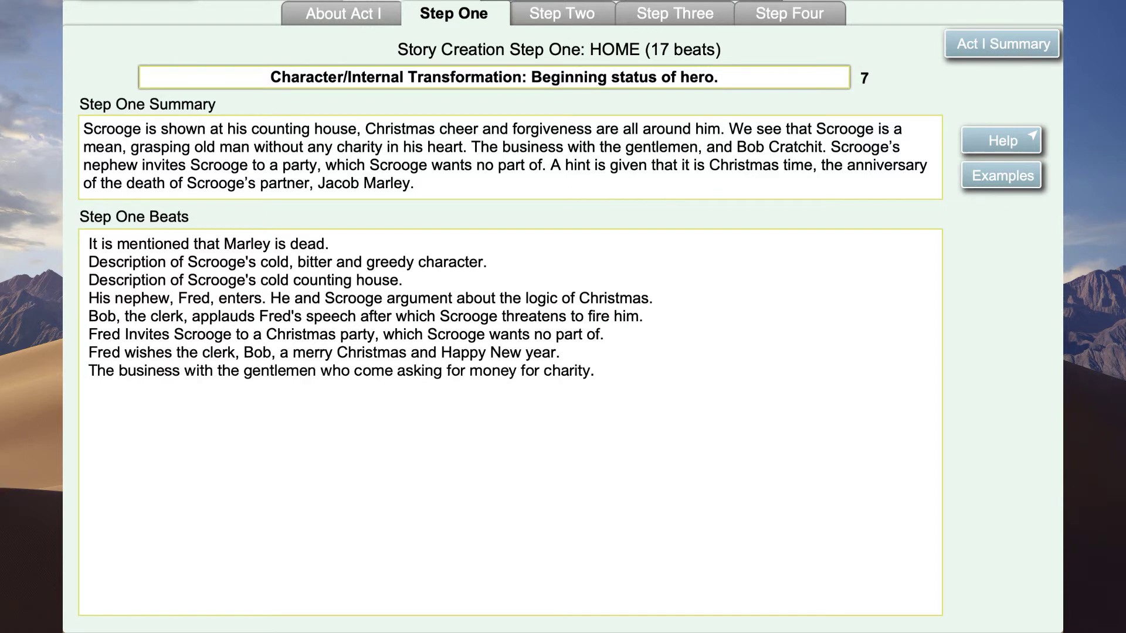
- Add eight Step One beats, from "Description of the dark and foggy streets." to "Scrooge goes to bed.", one per line
key("Return")
key("super+v")
key("Return")
key("super+v")
key("Return")
key("super+v")
key("Return")
key("super+v")
key("Return")
key("super+v")
key("Return")
key("super+v")
key("Return")
key("super+v")
key("Return")
key("super+v")
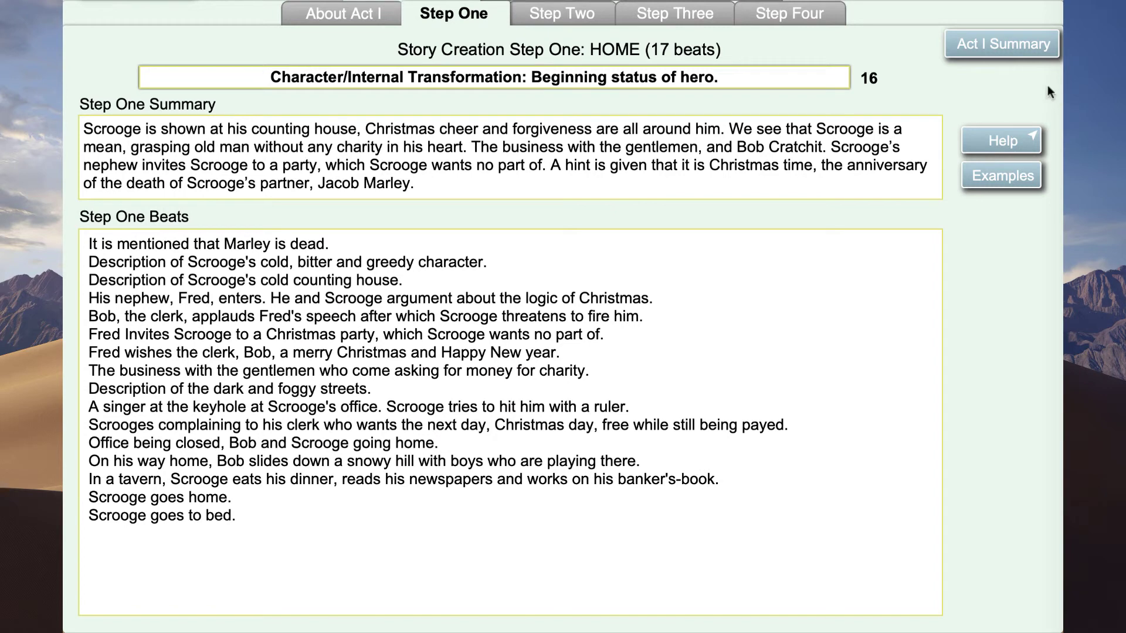
- Display the Act I summary while staying in Step One
left_click(993, 48)
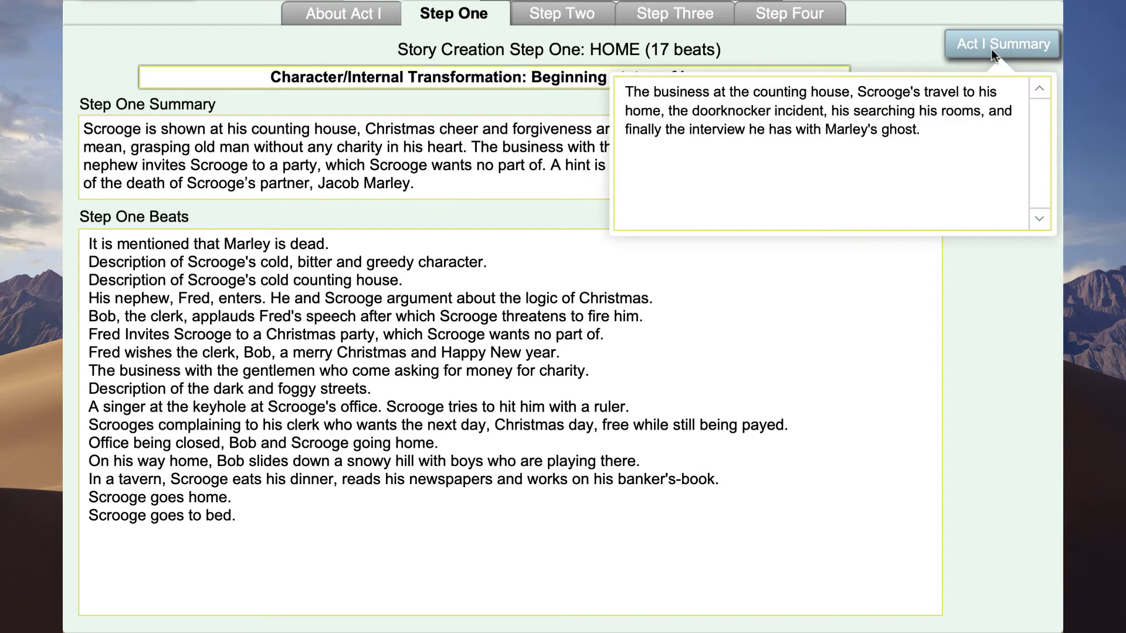